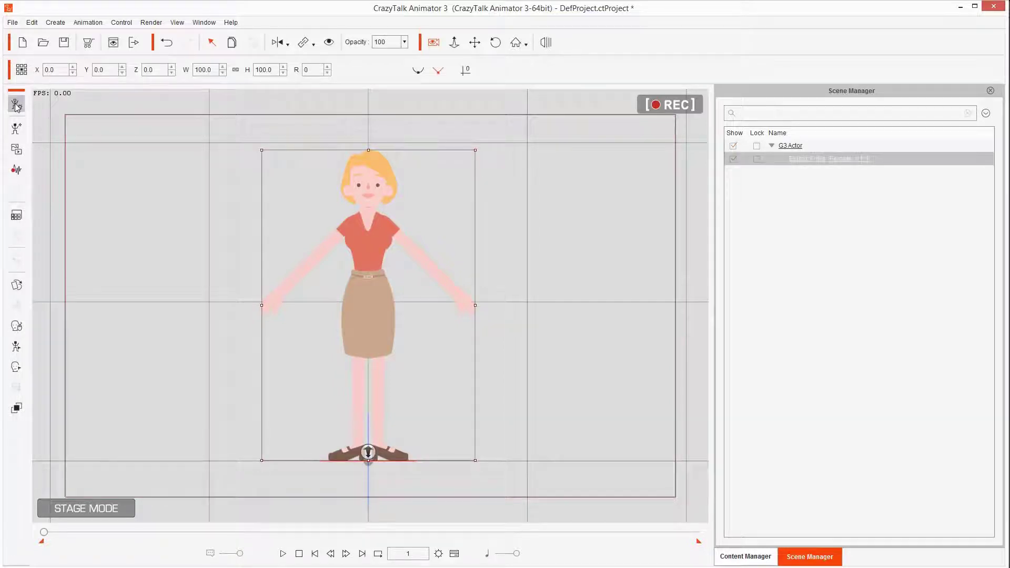
Send the character to Photoshop from Composer mode, then nudge the right character slightly left and deselect
left_click(16, 106)
left_click(16, 314)
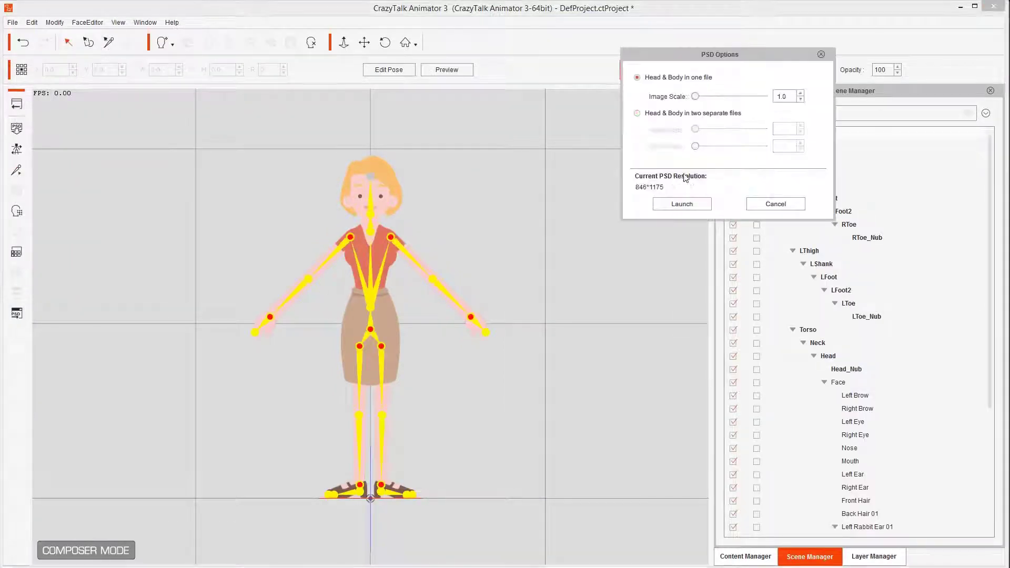
left_click(682, 203)
left_click(785, 160)
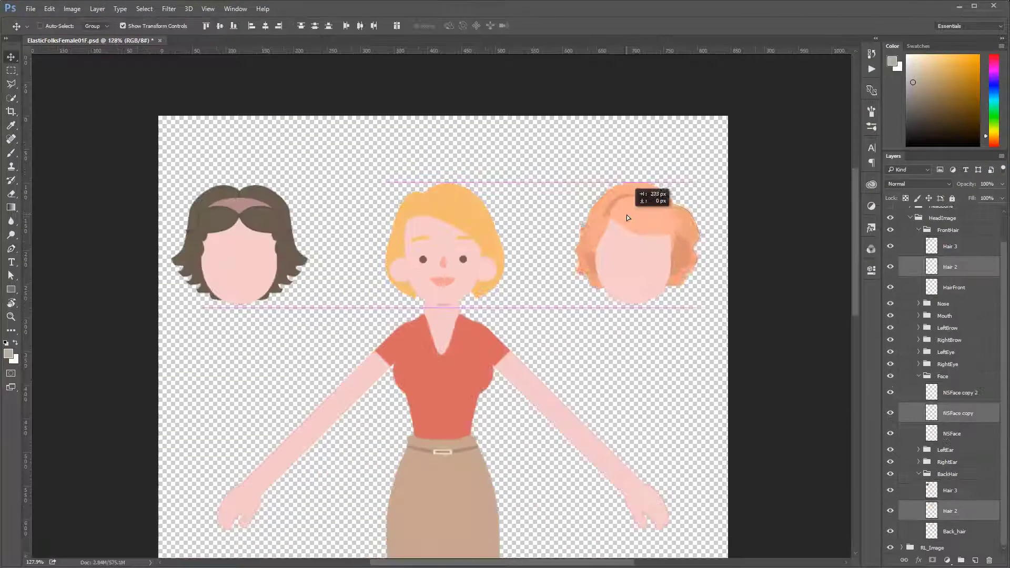
left_click_drag(626, 214, 621, 214)
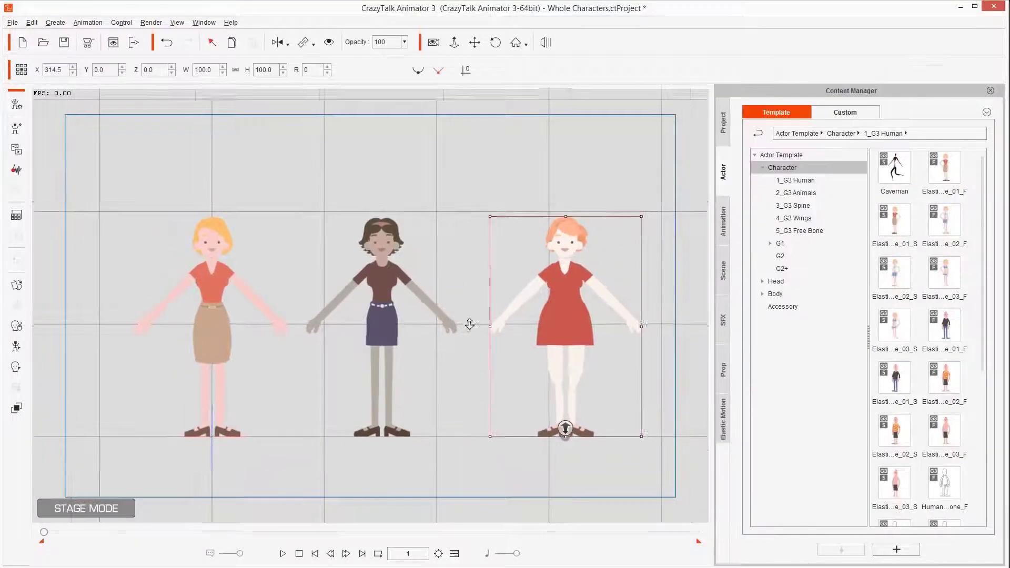
left_click(443, 178)
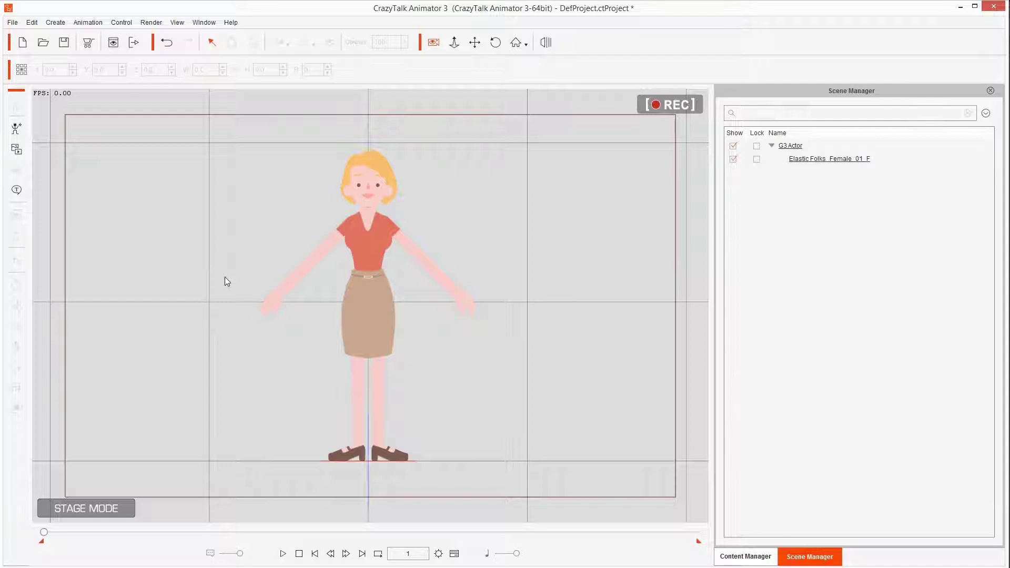
Select the blonde character, enter Composer mode and choose how the PSD file is split
left_click(412, 214)
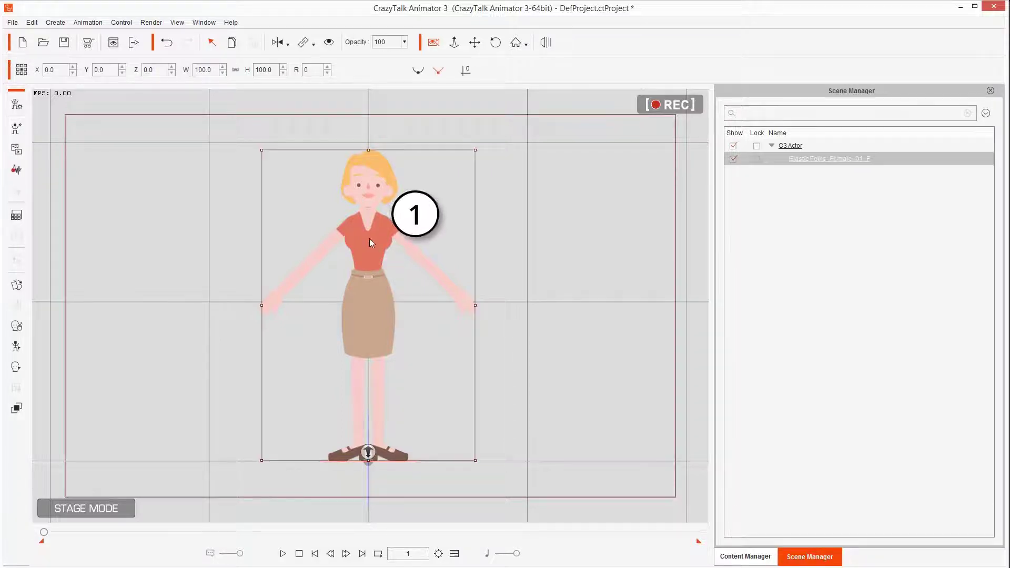
left_click(16, 105)
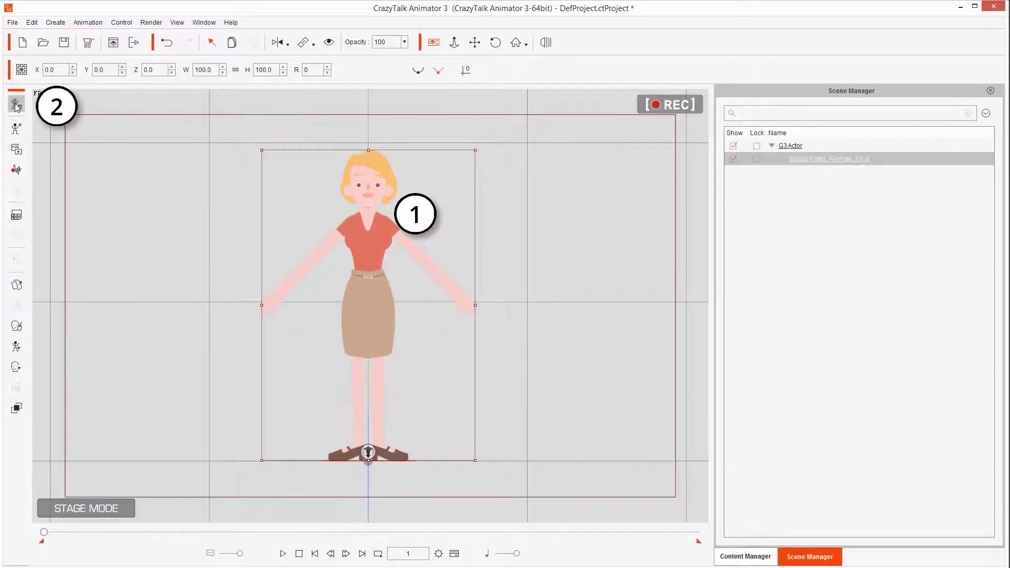
left_click(17, 313)
left_click(638, 75)
Launch the PSD in Photoshop and hide the head bone and original HairFront and Back_hair layers
left_click(683, 204)
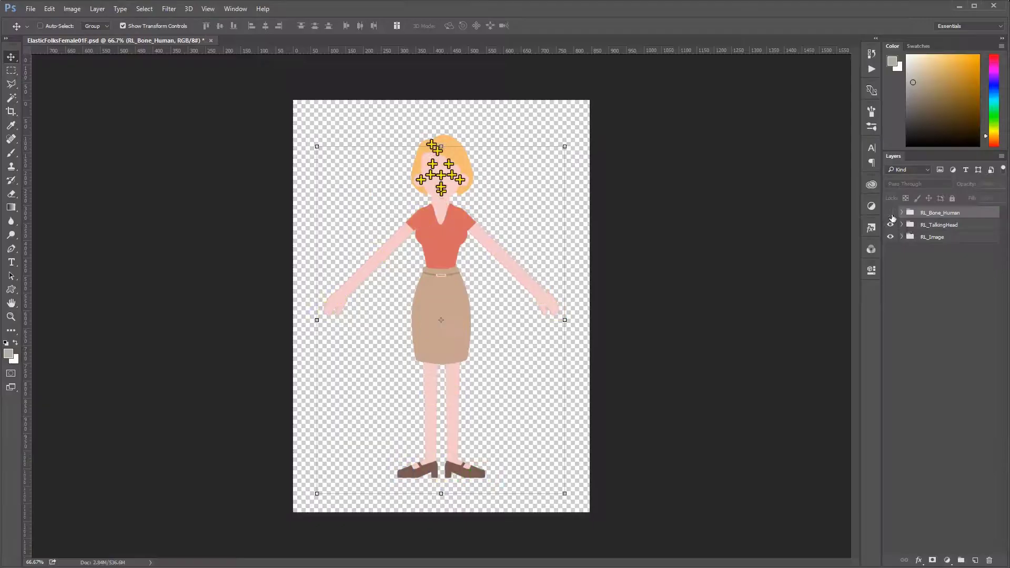
left_click(901, 225)
left_click(891, 237)
left_click(910, 249)
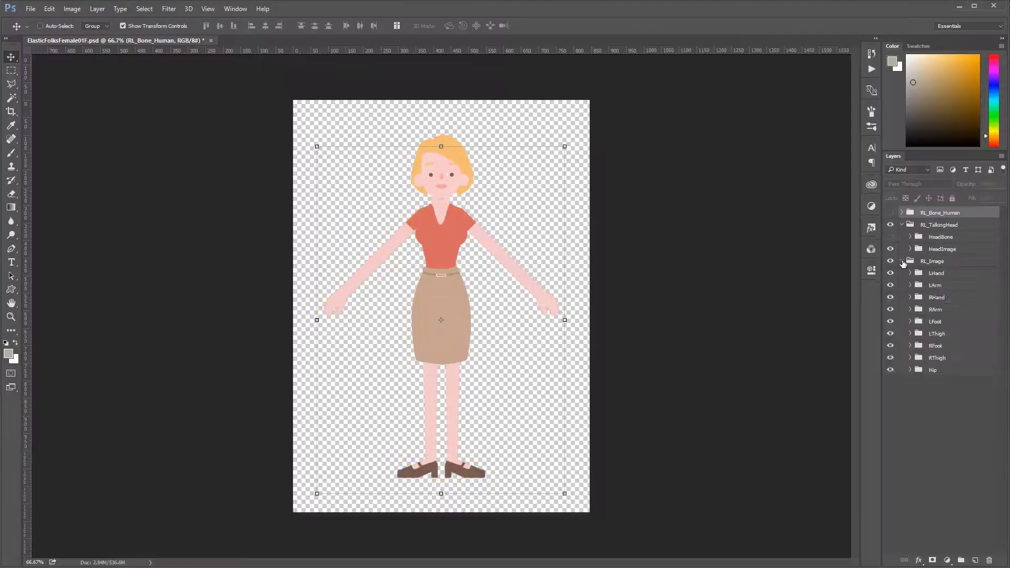
left_click(945, 262)
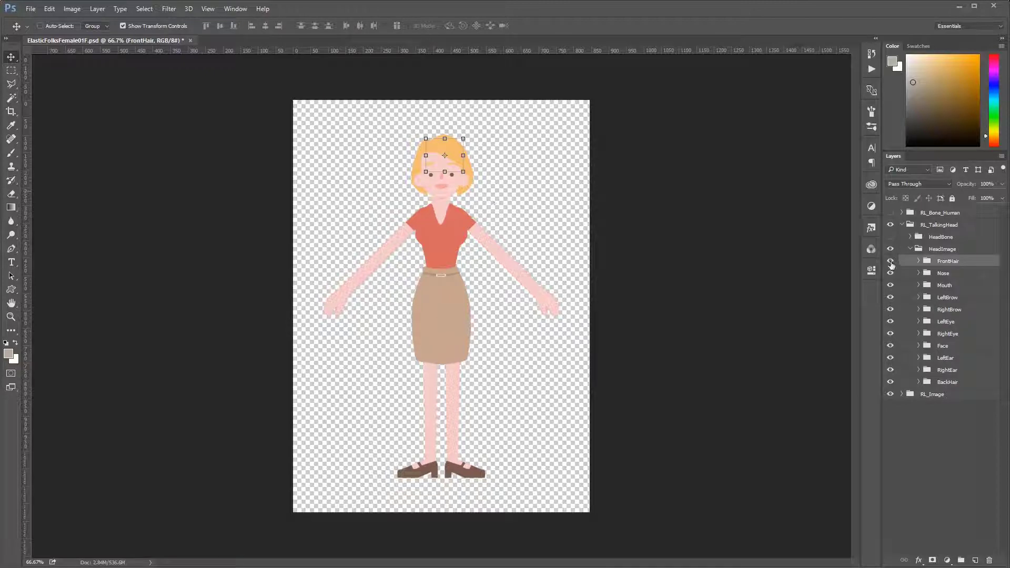
left_click(918, 261)
left_click(931, 277)
left_click(919, 402)
left_click(938, 419)
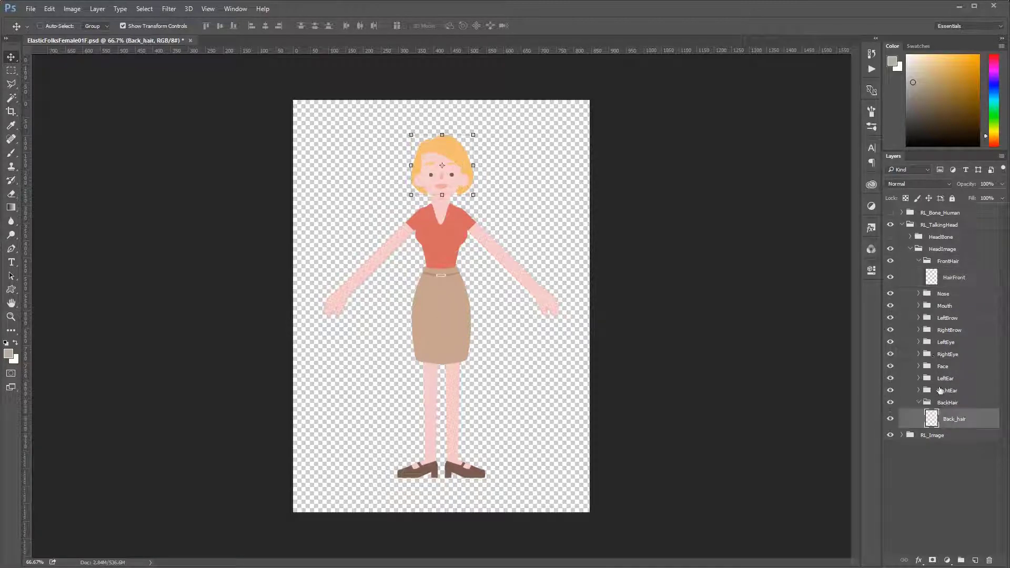
left_click(889, 279)
left_click(891, 419)
Draw new front hair shapes with the Pen tool in FrontHair, placing Shape 3 below Shape 1
left_click(954, 277)
scroll(446, 271, "up", 5)
key("p")
left_click(473, 216)
left_click(377, 208)
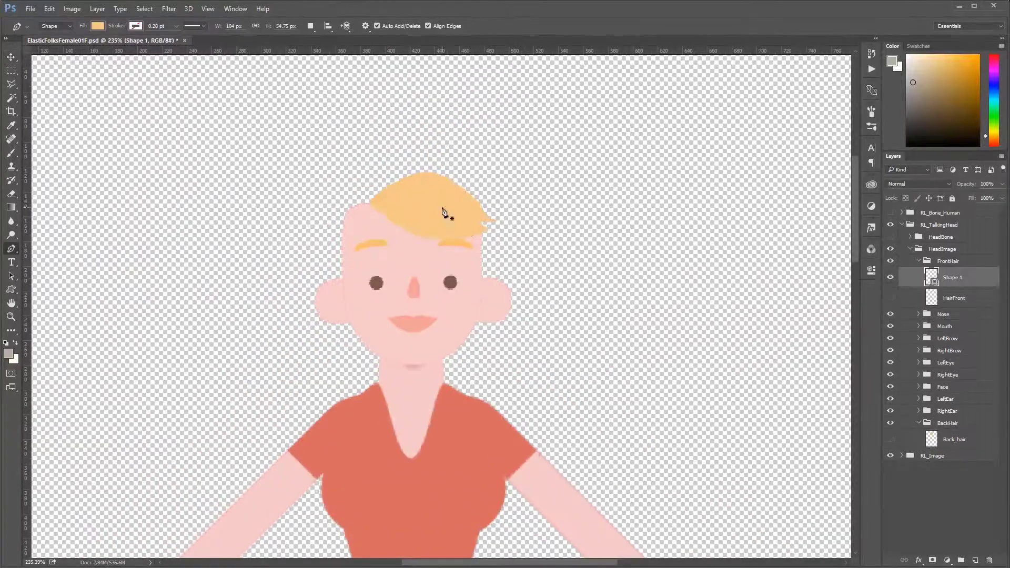
left_click(480, 223)
left_click(932, 298)
left_click_drag(920, 301, 947, 325)
Draw the curly back hair and a face-framing hair path with the Pen tool
left_click(505, 174)
left_click(361, 333)
left_click(334, 308)
left_click(474, 314)
left_click_drag(362, 251, 371, 251)
left_click(487, 240)
key("Return")
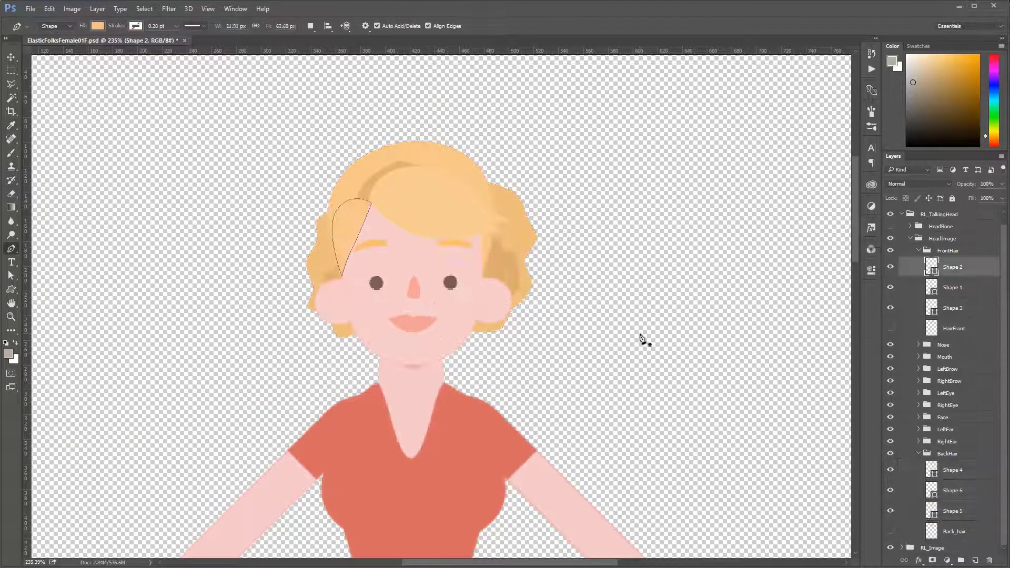
left_click(952, 308)
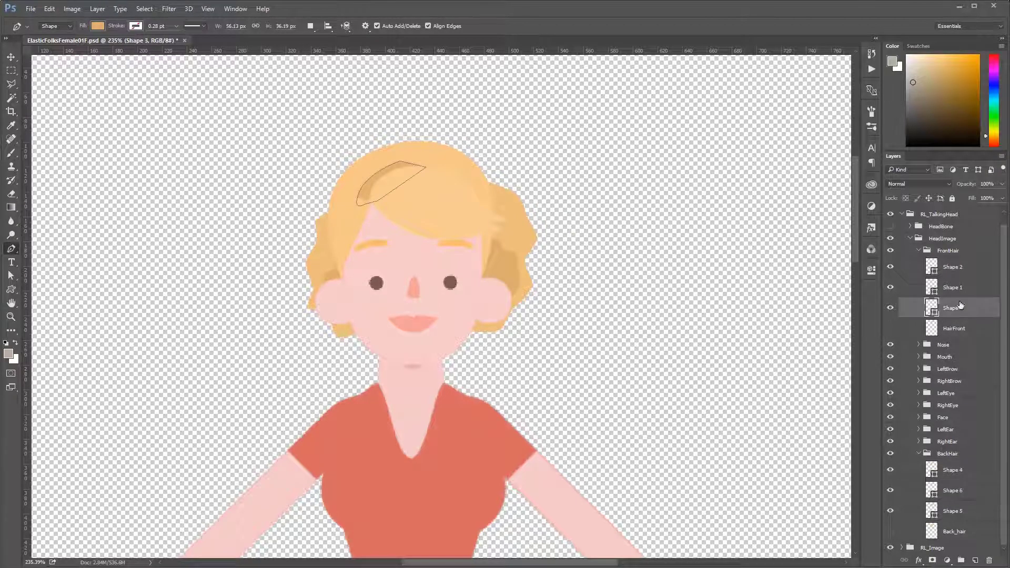
Rasterize the three front hair shapes and merge them into one Hair 2 layer
key("v")
left_click(957, 270, "shift")
right_click(957, 270)
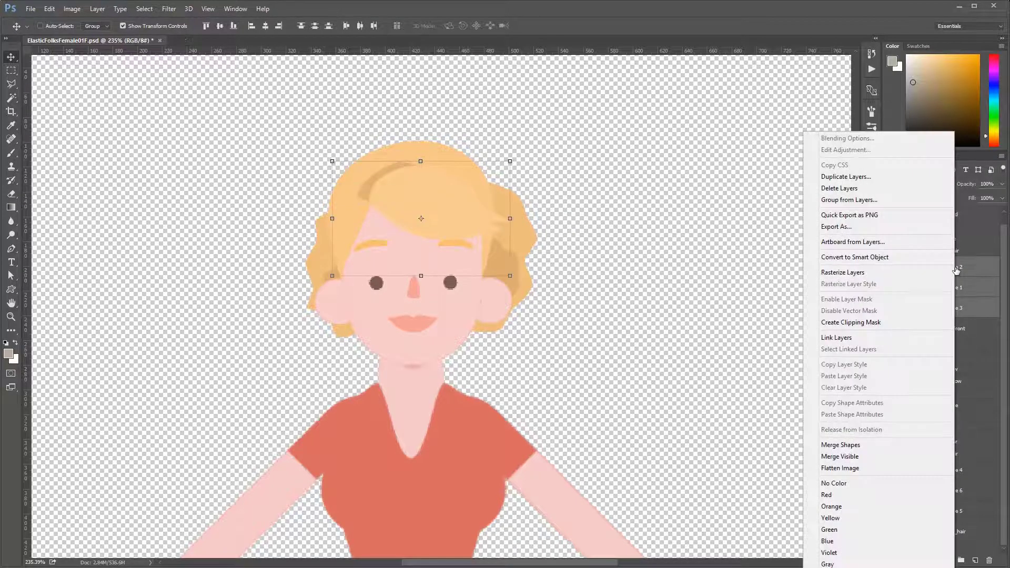
left_click(842, 273)
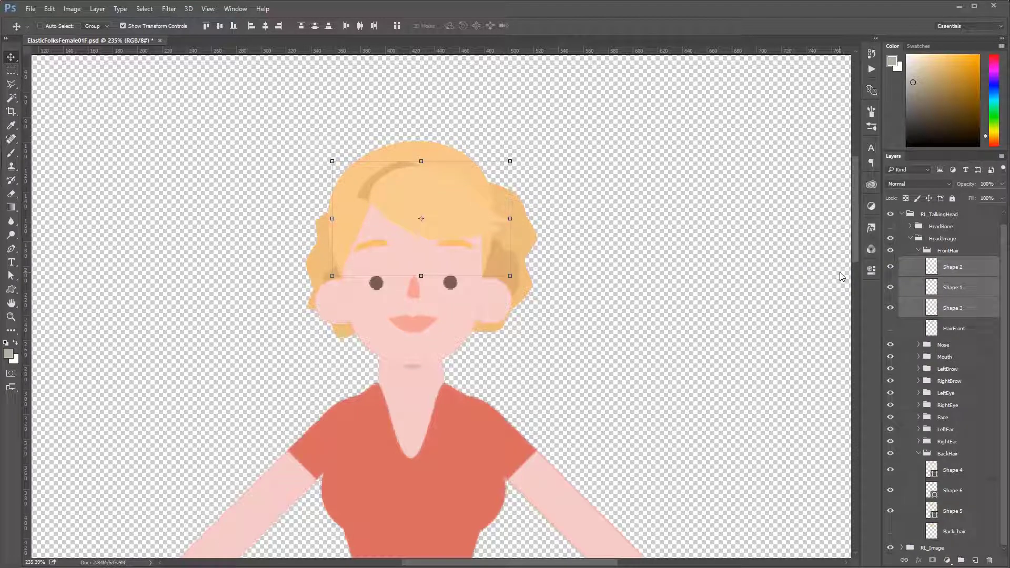
key("ctrl+e")
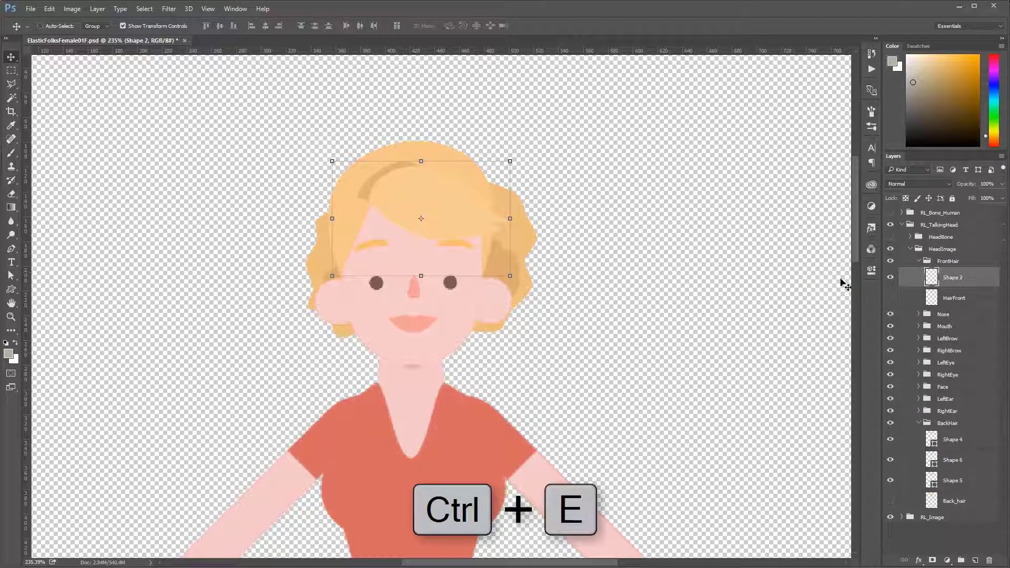
Rasterize the BackHair shapes 4–5 and merge them into a single Hair 2 layer
left_click(958, 442)
left_click(958, 482, "shift")
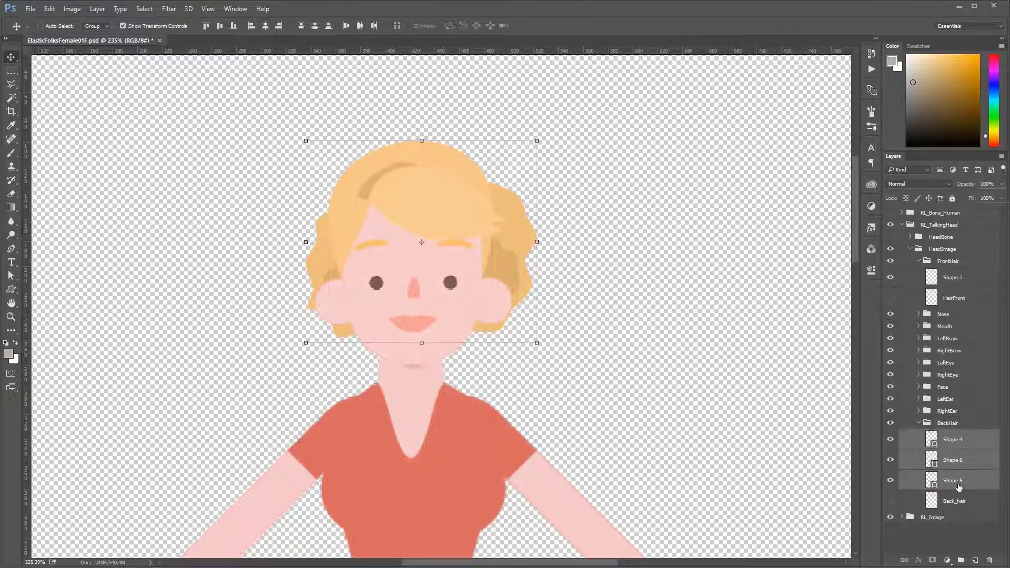
right_click(958, 484)
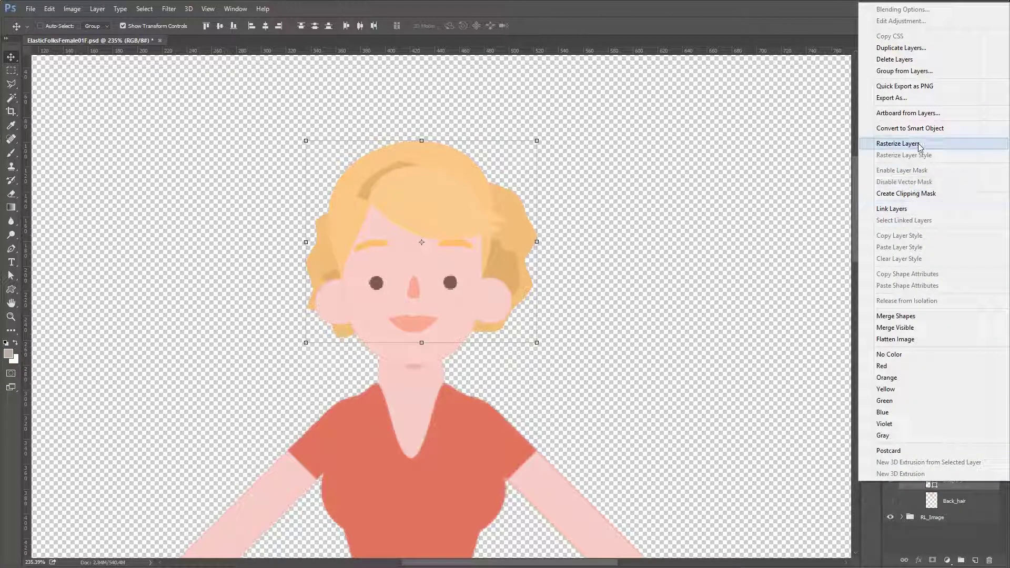
left_click(898, 143)
key("ctrl")
key("ctrl+e")
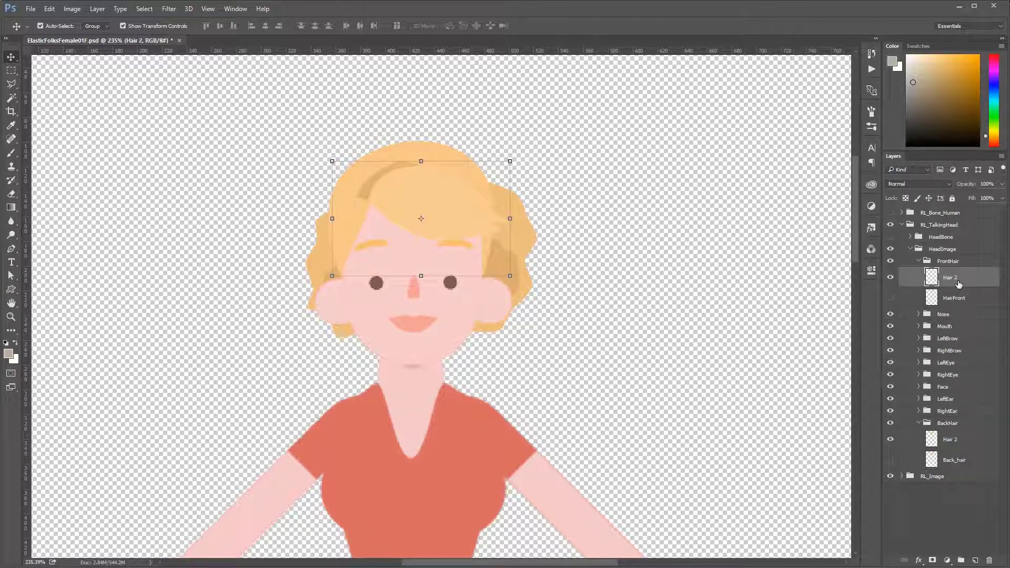
Shift the front Hair 2 layer's hue to -18 with Hue/Saturation
key("ctrl+u")
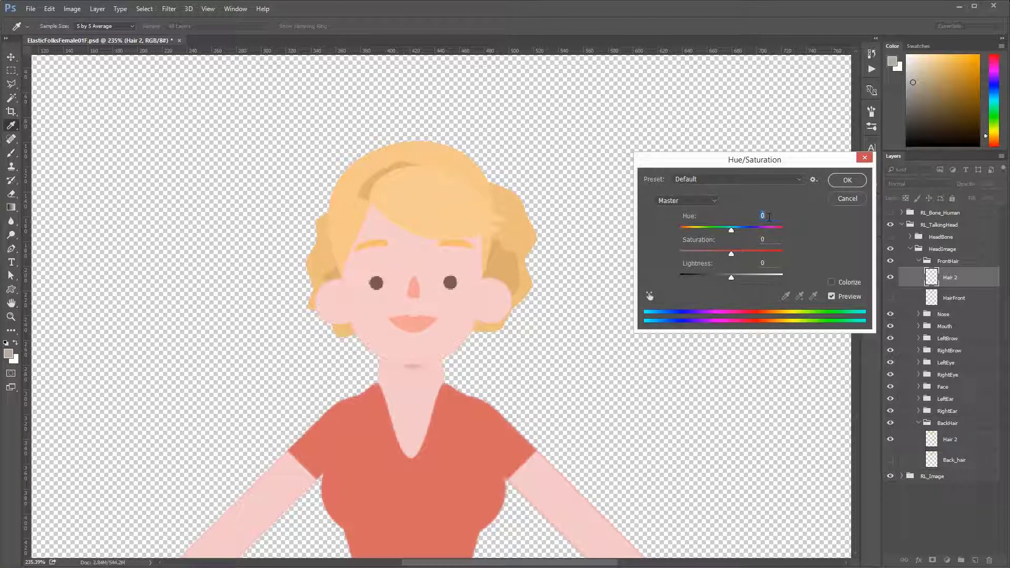
type("-18")
left_click(847, 180)
Set the BackHair Hair 2 layer's hue to -16 with Hue/Saturation
left_click(955, 442)
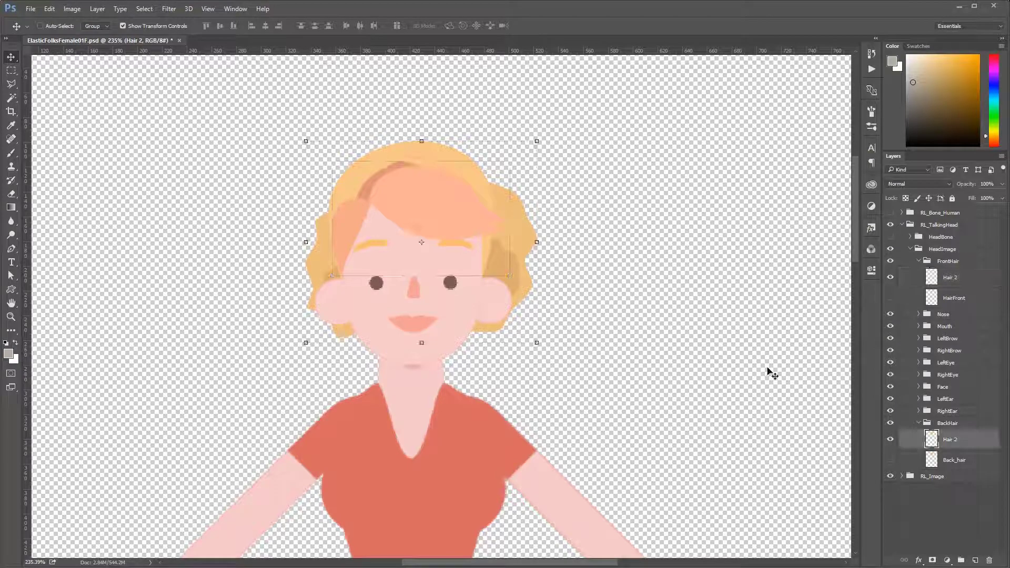
key("ctrl+u")
type("-16")
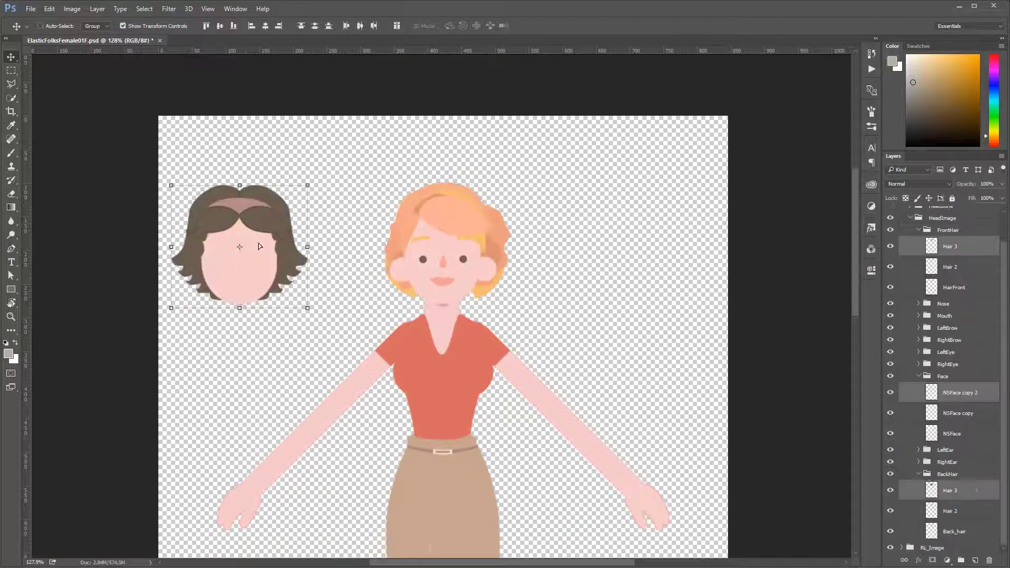
Move the peach-haired head to the right side of the canvas and select a face copy layer
left_click_drag(432, 214, 621, 213)
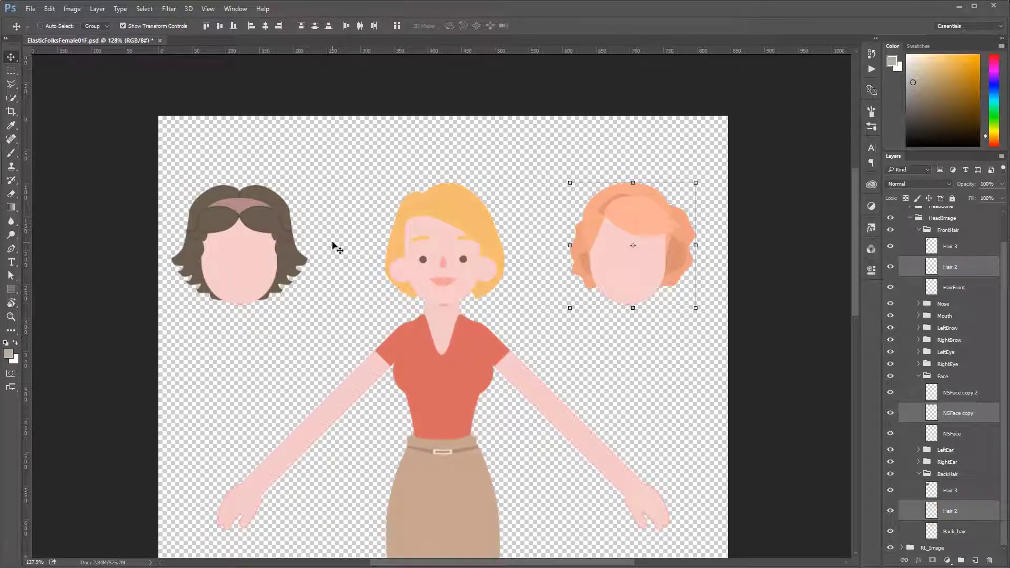
left_click(954, 248)
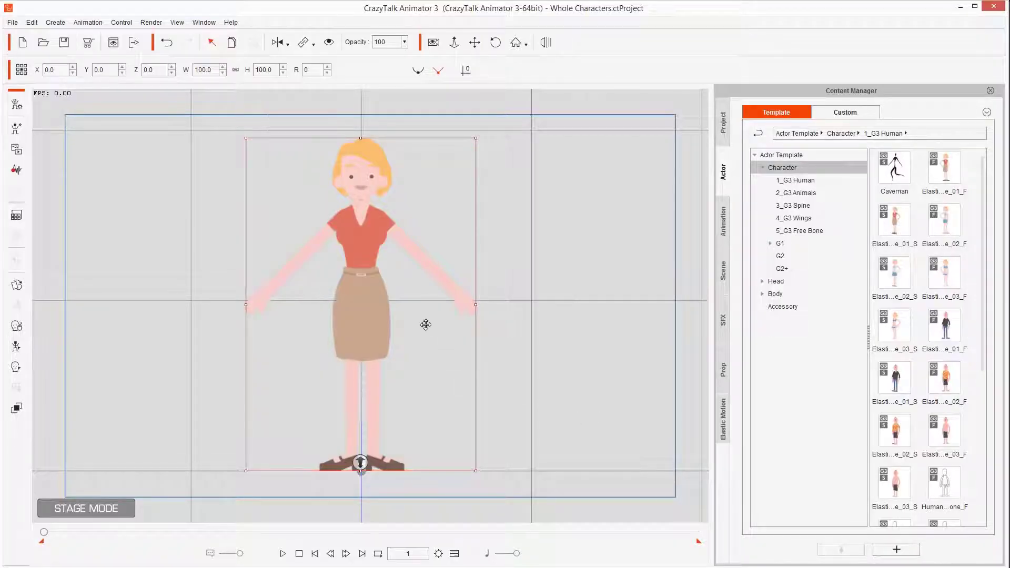
Ctrl-drag a duplicate of the blonde character to the right, then select the middle character
scroll(382, 284, "down", 2)
left_click_drag(449, 479, 289, 320)
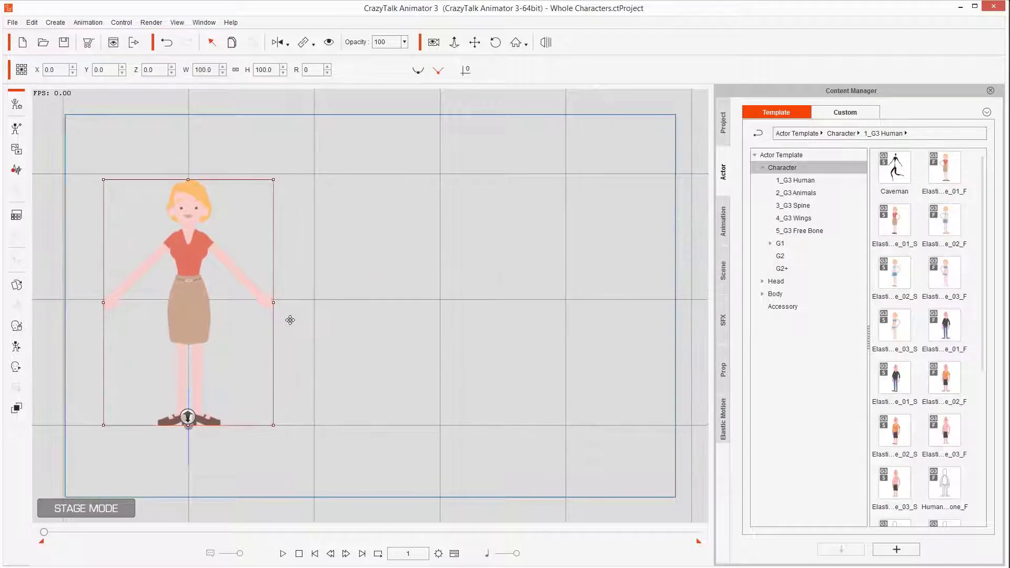
left_click_drag(196, 298, 582, 304)
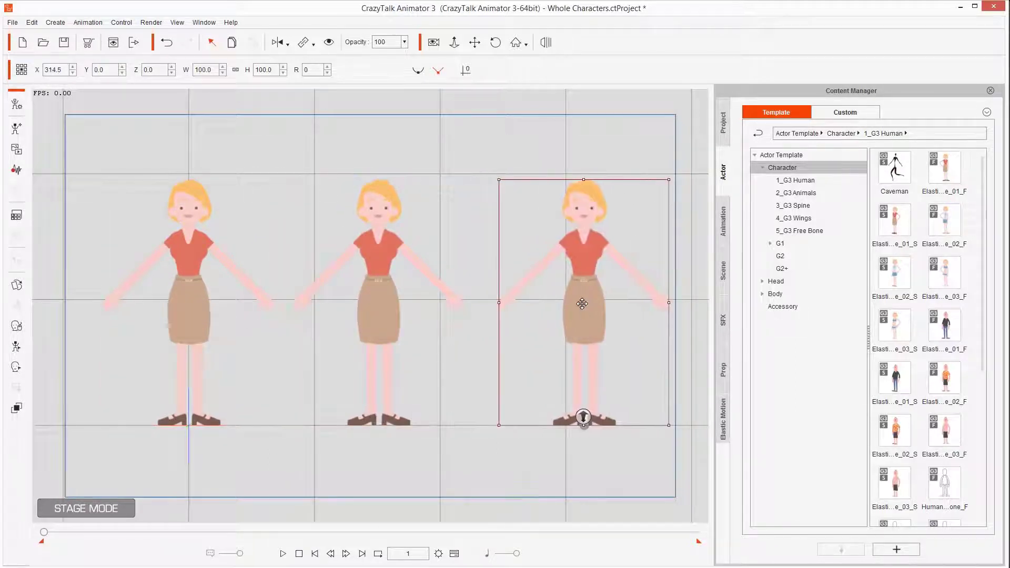
left_click(376, 310)
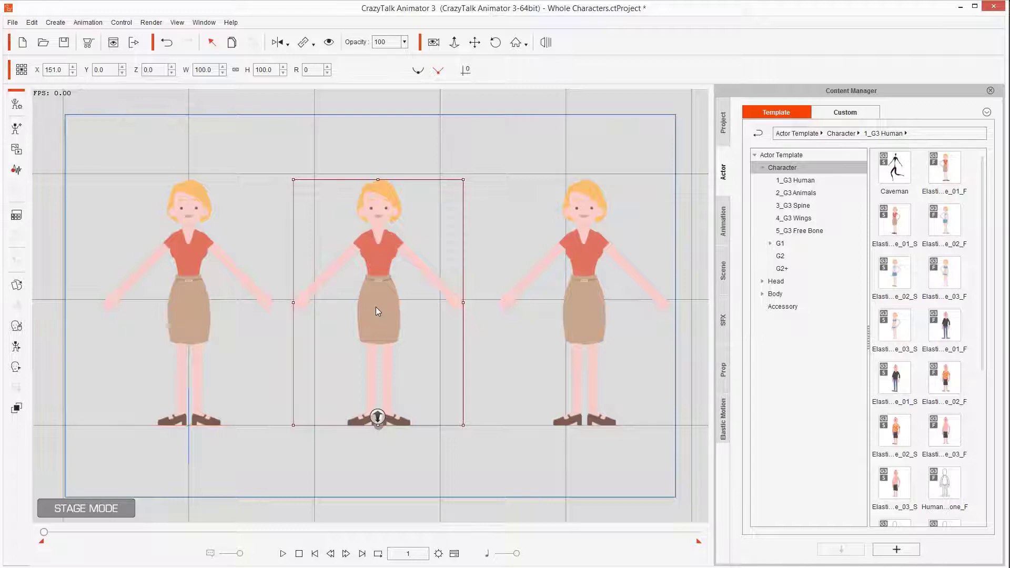
In the Sprite Editor, give the middle character the Body_3 outfit and a grey left hand
left_click(17, 286)
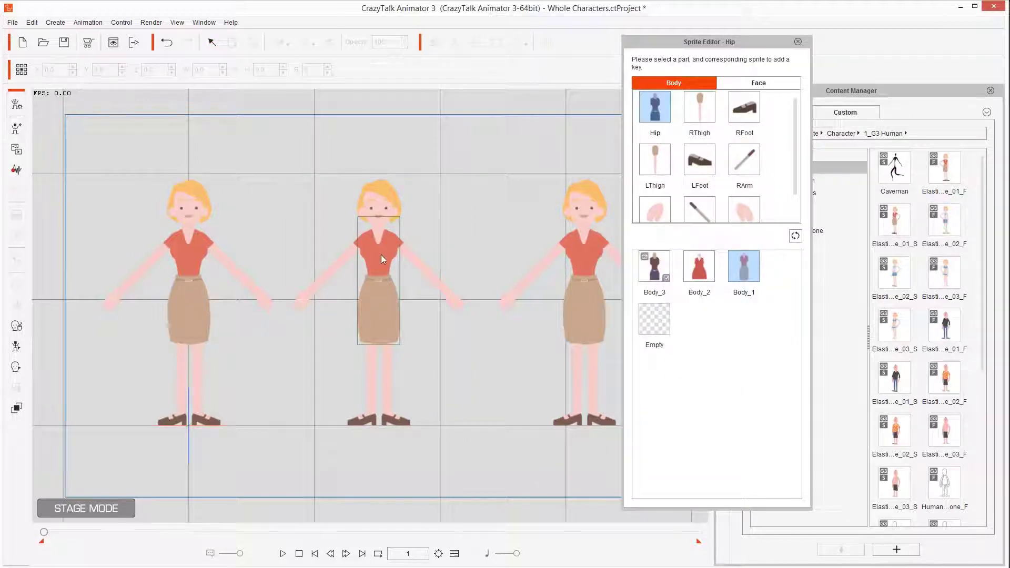
left_click(655, 111)
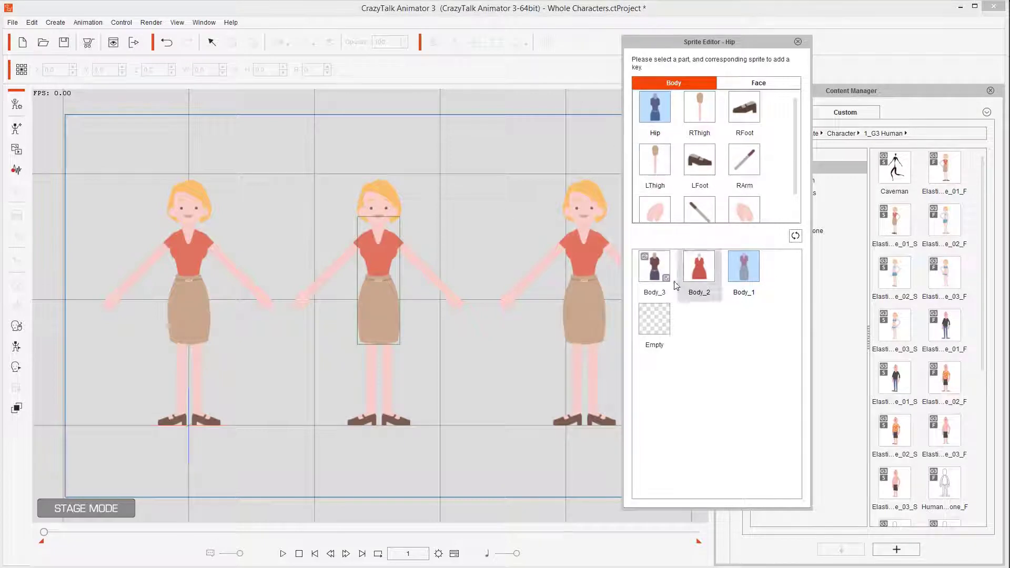
left_click(655, 269)
left_click(457, 302)
scroll(464, 228, "up", 5)
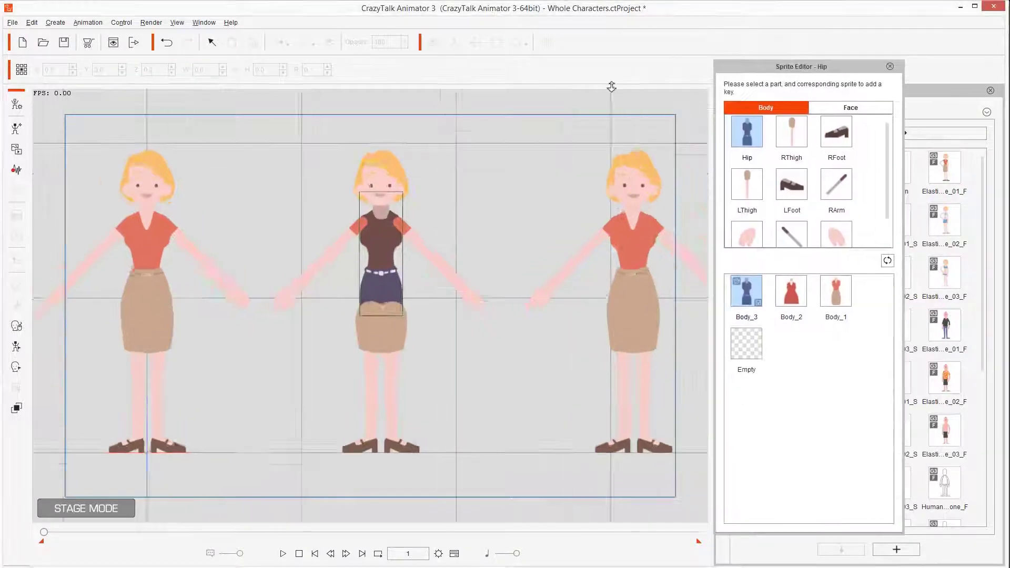
scroll(809, 400, "down", 10)
left_click(791, 497)
Swap the middle character's right hand to grey, right thigh to RThigh_3 and foot to RFoot_3
left_click(131, 416)
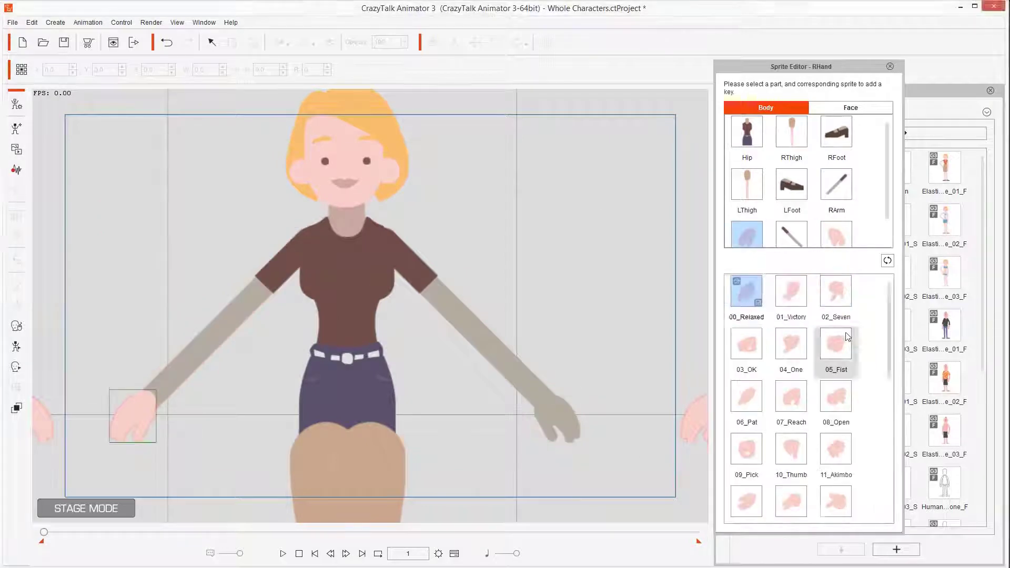
scroll(808, 400, "down", 10)
left_click(792, 498)
left_click(791, 132)
left_click(791, 291)
left_click(836, 131)
left_click(791, 291)
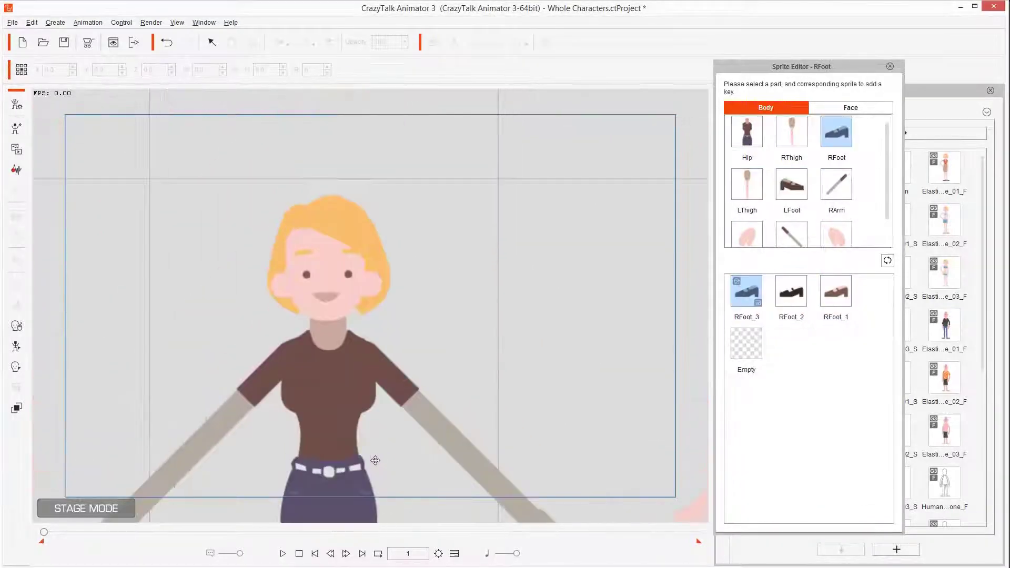
Give the middle character a darker-skin ear, brown front hair and Back_Hair_3 back hair
left_click(355, 309)
left_click(836, 484)
scroll(868, 447, "down", 1)
left_click(371, 284)
left_click(281, 284)
left_click(333, 260)
left_click(332, 213)
left_click(746, 291)
left_click(389, 237)
left_click(747, 291)
scroll(428, 330, "down", 3)
Swap the third character's right hand and thigh to the pale skin sprites
left_click(464, 271)
scroll(588, 239, "up", 3)
left_click(588, 239)
left_click(526, 354)
left_click(177, 358)
left_click(332, 421)
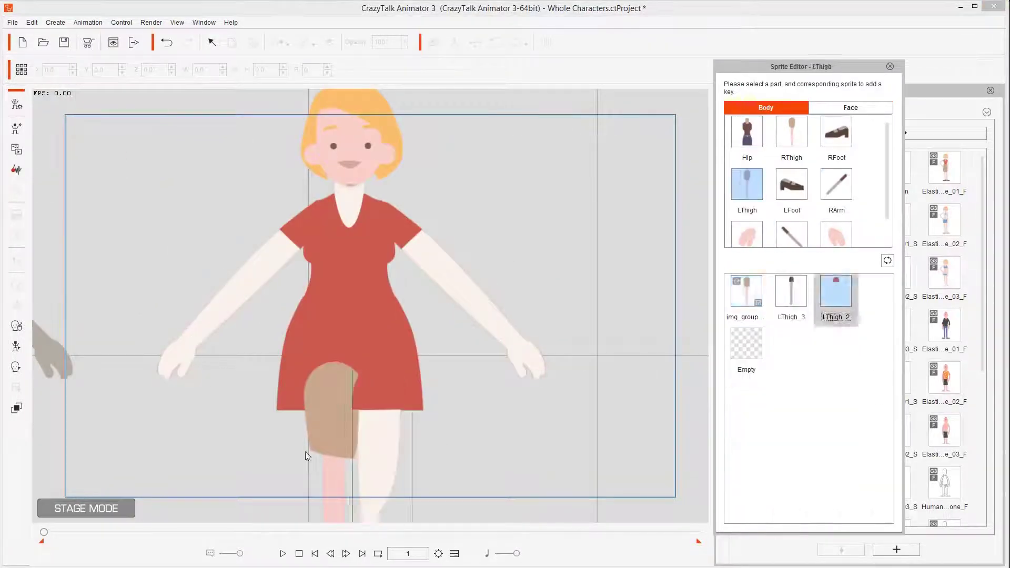
left_click(850, 108)
Give the third character orange hair with Back_Hair_2 and the orange front hair sprite
left_click(762, 182)
scroll(573, 264, "down", 2)
left_click(348, 110)
left_click(791, 291)
left_click(356, 300)
left_click(791, 291)
scroll(444, 390, "down", 3)
Close the Sprite Editor, zoom out slightly and deselect to view the three variations
left_click(889, 67)
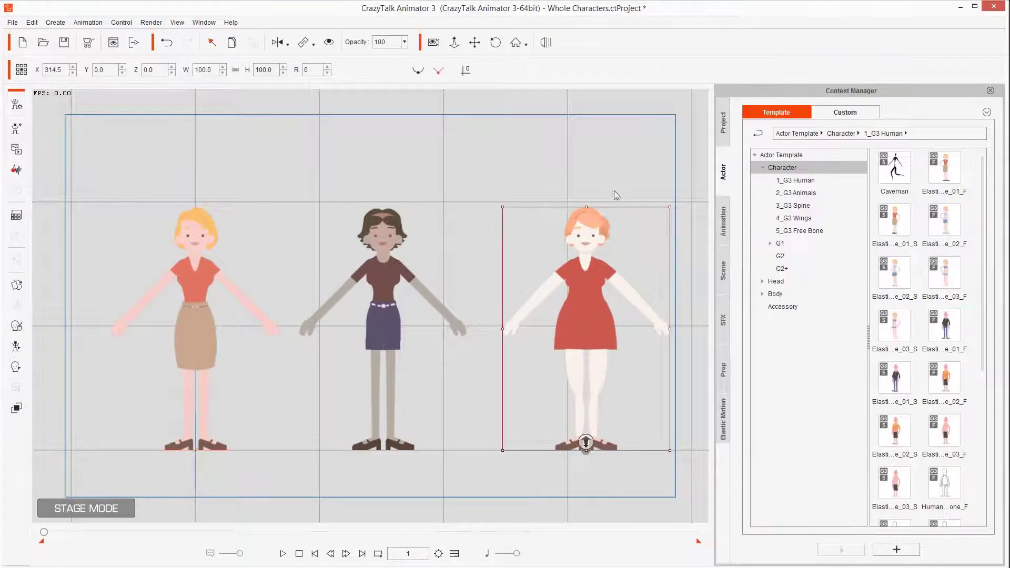
scroll(469, 321, "down", 2)
scroll(465, 279, "down", 1)
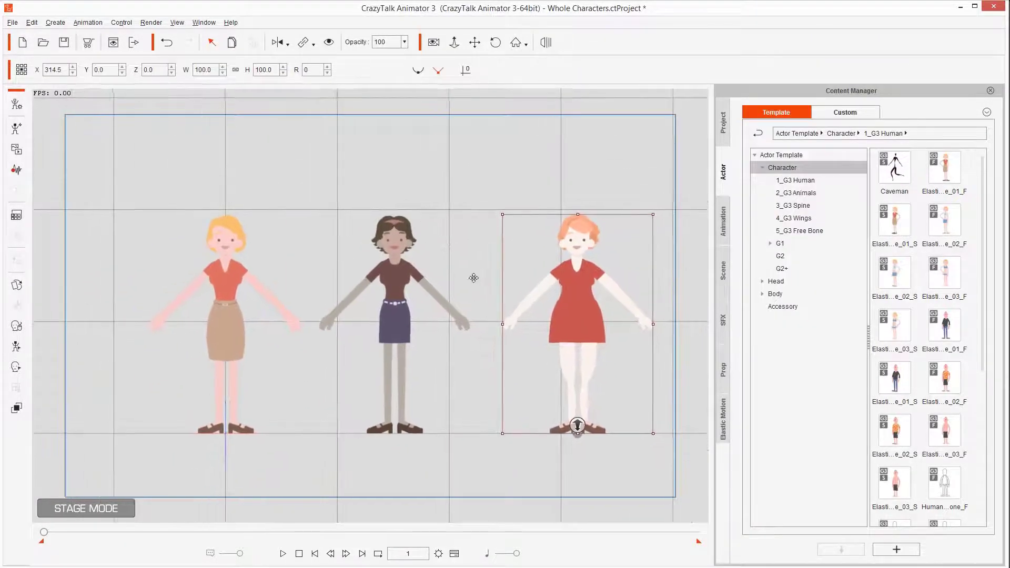
left_click(443, 178)
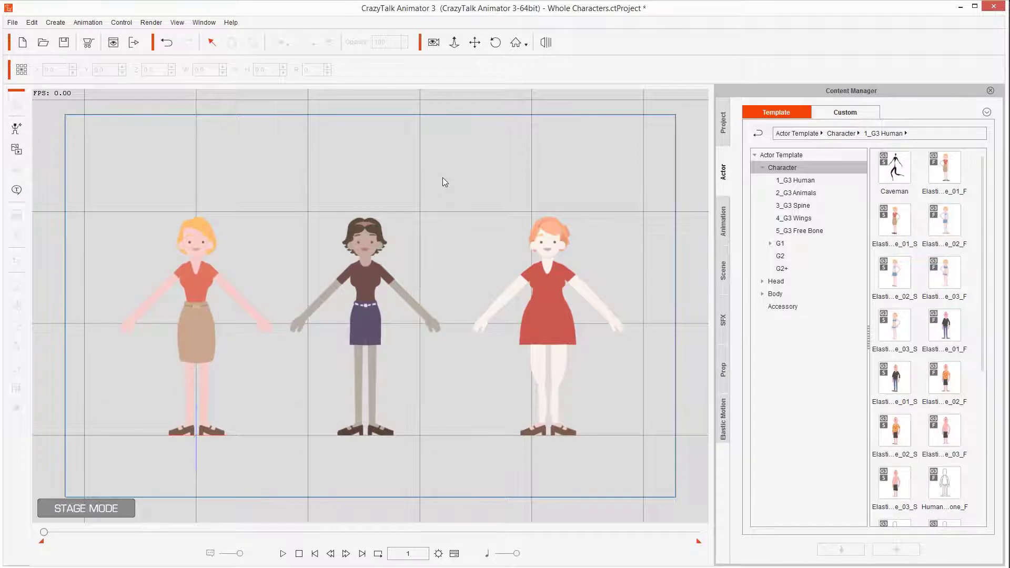